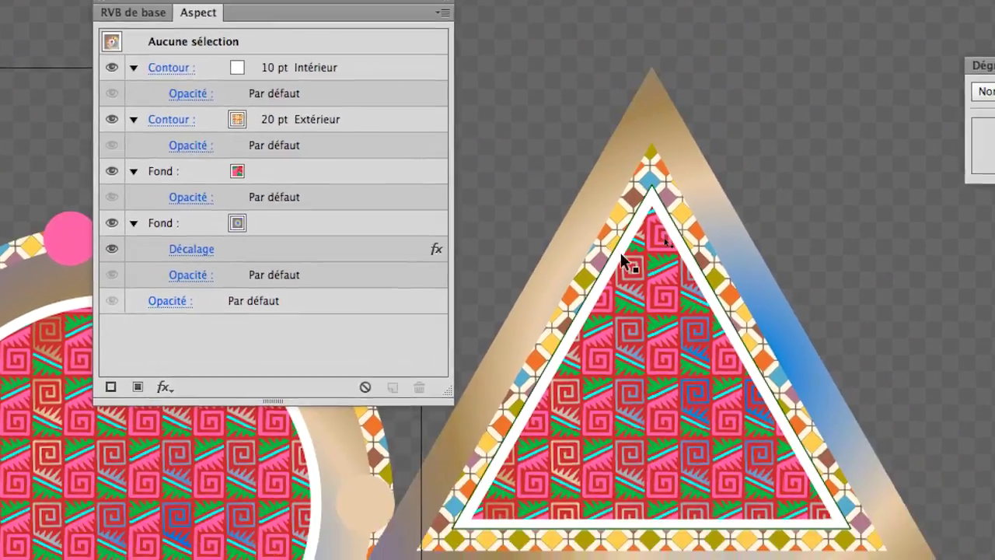
Select the triangle and its Décalage effect under the gradient fill, after checking the 20 pt outer stroke entry.
{"action": "left_click", "coordinate": [620, 254]}
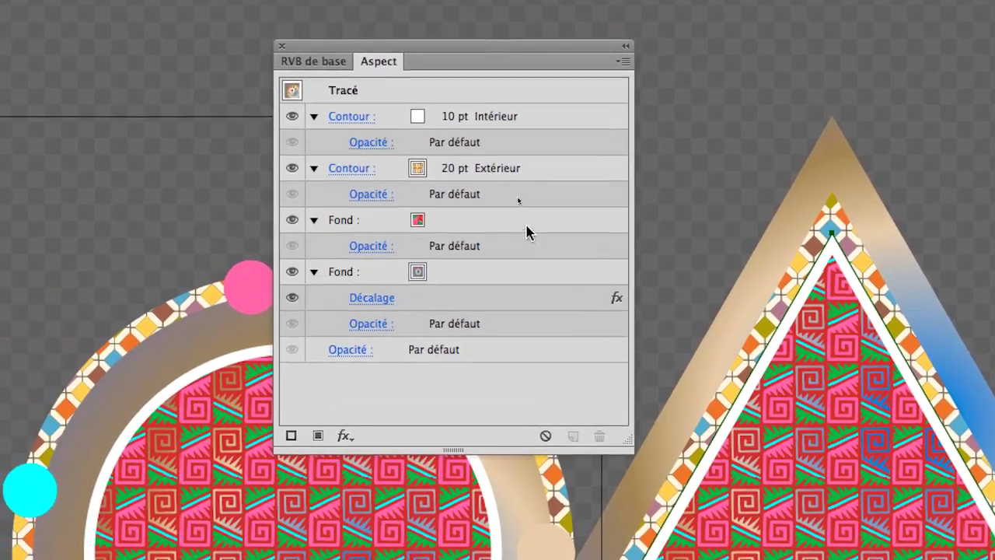
{"action": "left_click", "coordinate": [462, 298]}
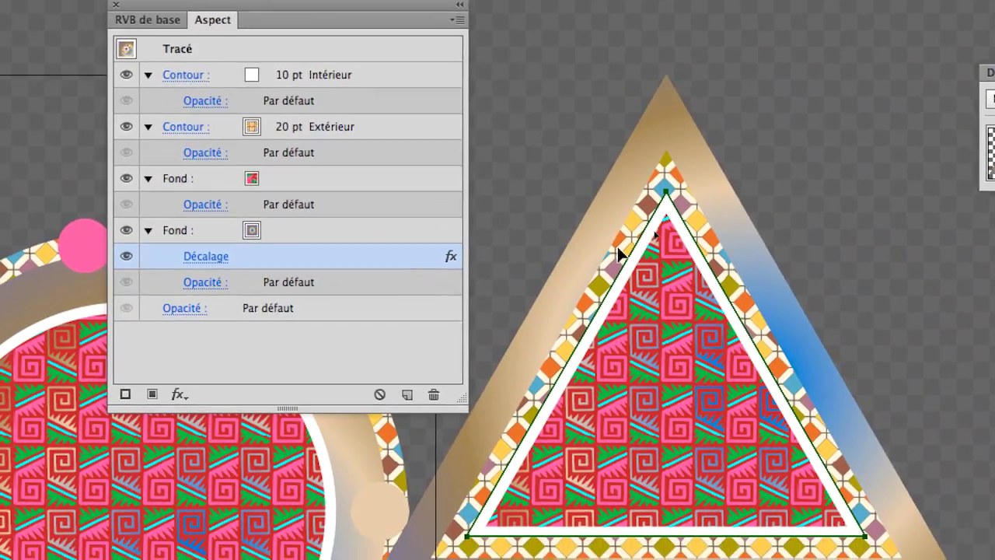
{"action": "left_click", "coordinate": [411, 127]}
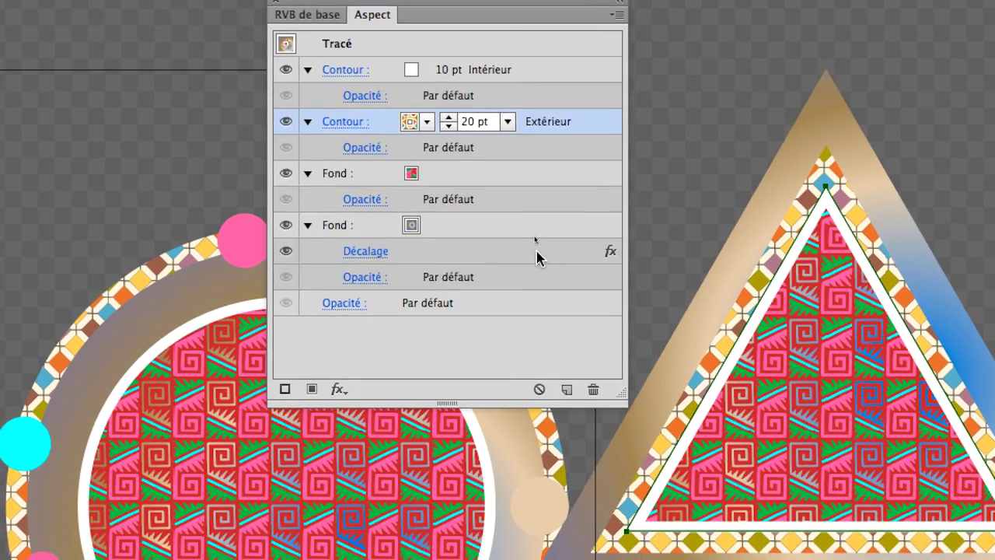
{"action": "left_click", "coordinate": [500, 339]}
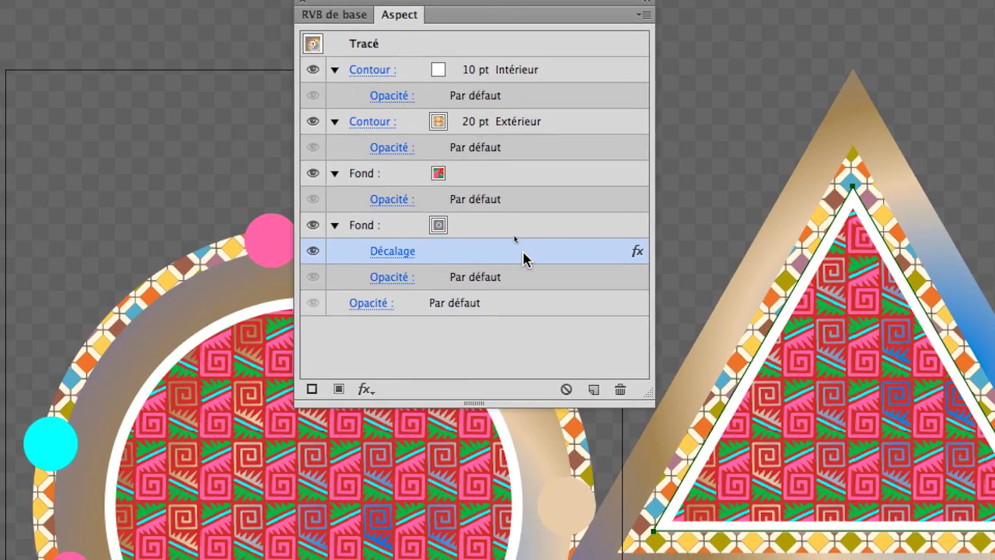
Try moving the Décalage effect from the triangle's gradient fill to its 20 pt outer stroke, and return it to the fill.
{"action": "left_click_drag", "start_coordinate": [522, 256], "coordinate": [565, 122]}
{"action": "left_click_drag", "start_coordinate": [539, 205], "coordinate": [540, 207]}
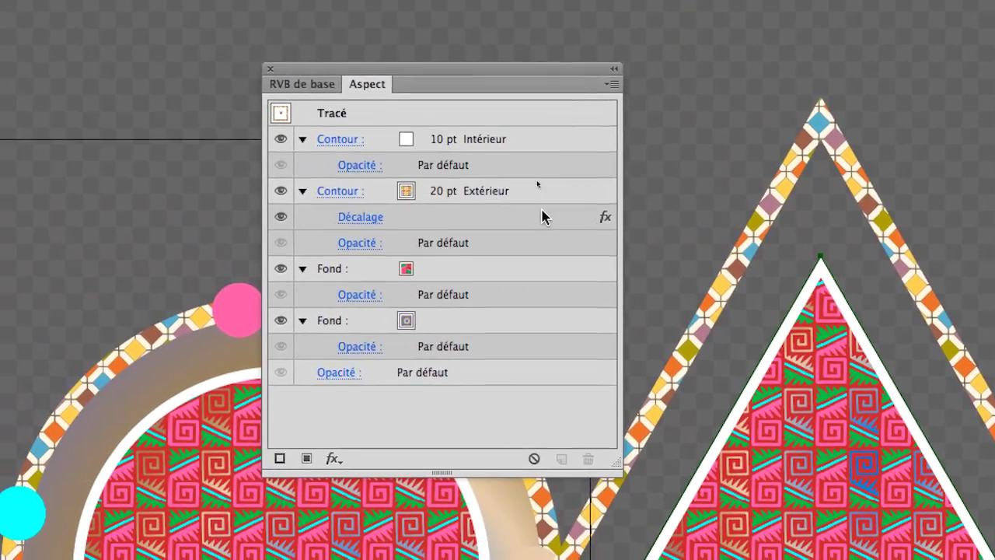
{"action": "left_click_drag", "start_coordinate": [541, 216], "coordinate": [541, 264]}
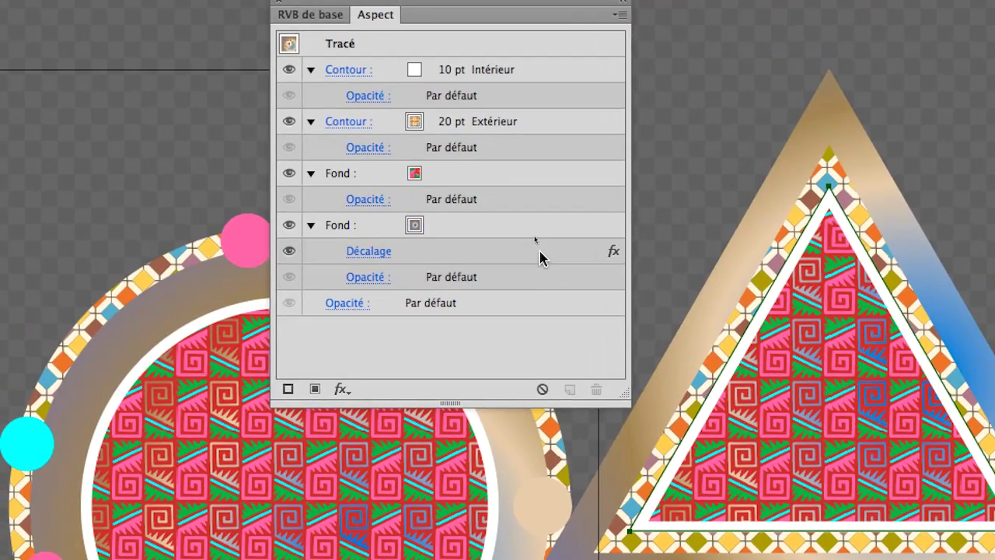
Duplicate the gradient fill's Décalage effect onto the triangle's 20 pt outer stroke, keeping the original on the fill.
{"action": "left_click_drag", "start_coordinate": [542, 256], "coordinate": [557, 129]}
{"action": "left_click_drag", "start_coordinate": [546, 207], "coordinate": [548, 208]}
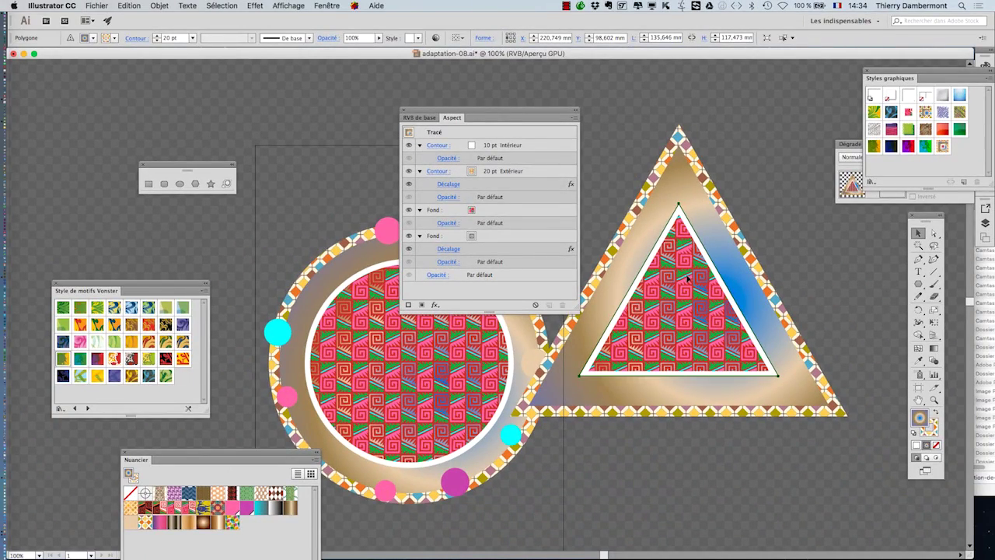
Try stacking the triangle's 10 pt inner stroke below the 20 pt outer stroke, and restore the original stacking order.
{"action": "left_click_drag", "start_coordinate": [526, 114], "coordinate": [435, 98]}
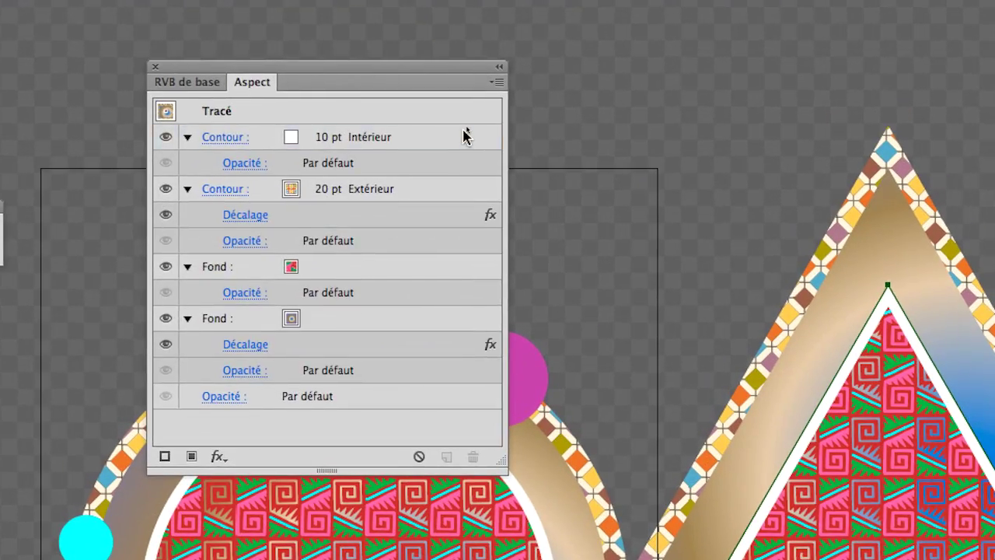
{"action": "left_click_drag", "start_coordinate": [466, 129], "coordinate": [453, 227]}
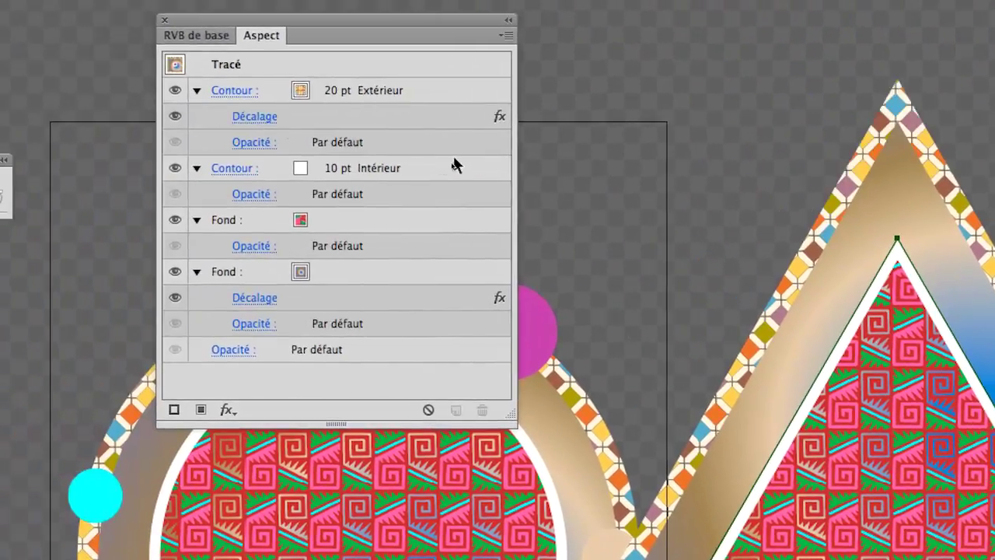
{"action": "left_click_drag", "start_coordinate": [250, 145], "coordinate": [251, 58]}
{"action": "left_click_drag", "start_coordinate": [450, 131], "coordinate": [451, 132]}
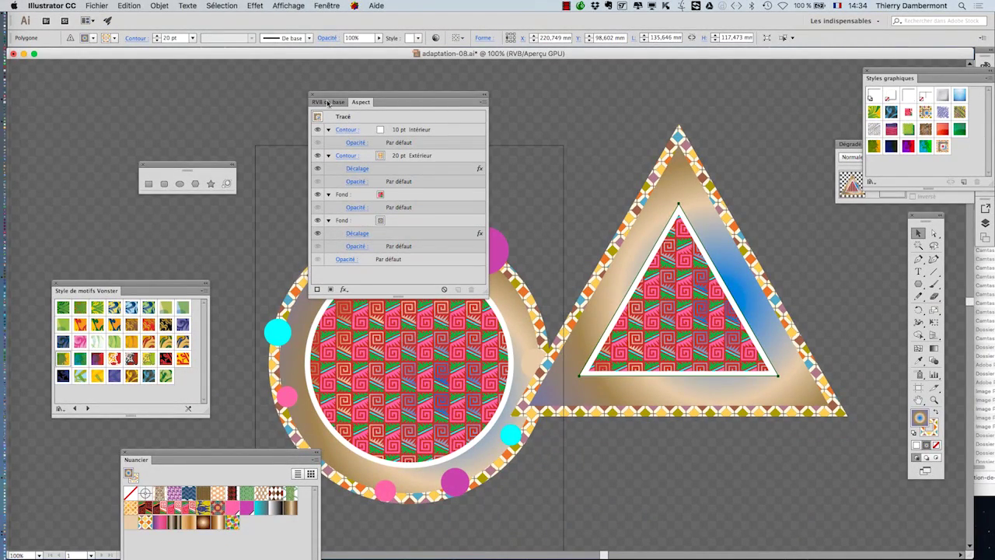
Draw a slightly rotated six-sided polygon about 150 × 153 mm in the empty area to the right of the triangle.
{"action": "left_click_drag", "start_coordinate": [368, 96], "coordinate": [135, 87]}
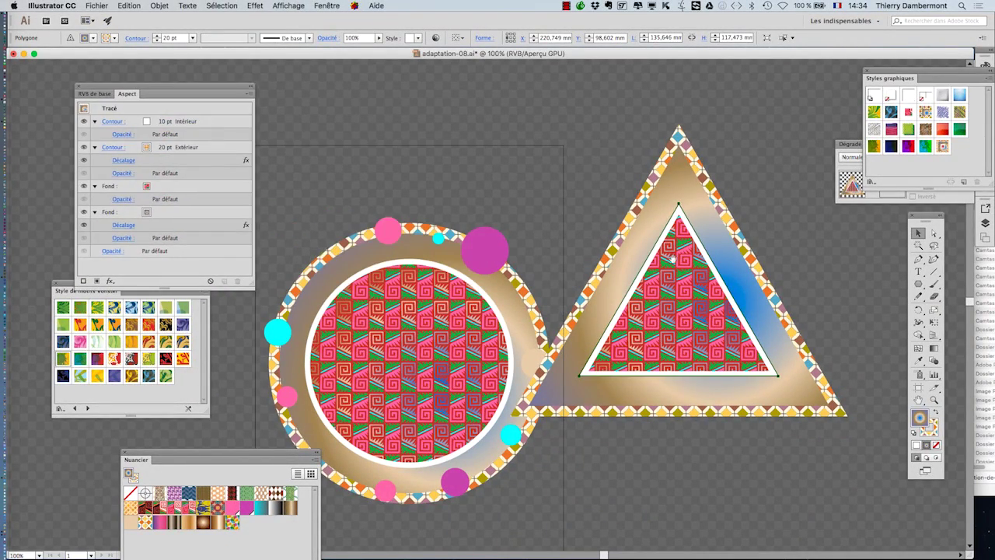
{"action": "left_click_drag", "start_coordinate": [670, 257], "coordinate": [307, 265]}
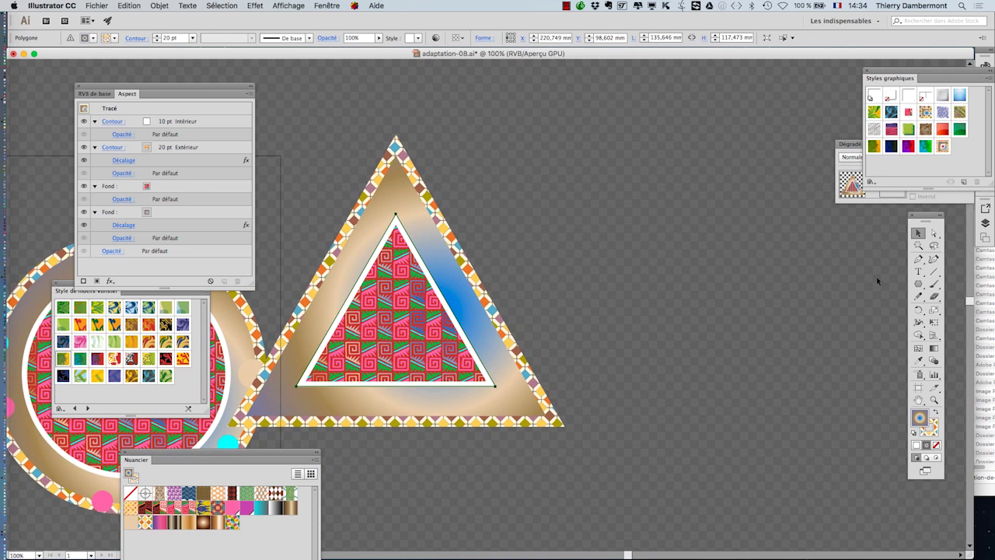
{"action": "left_click", "coordinate": [918, 284]}
{"action": "left_click_drag", "start_coordinate": [634, 214], "coordinate": [723, 289]}
{"action": "key", "text": "Up"}
{"action": "key", "text": "Up"}
{"action": "key", "text": "Up"}
Bring the Styles graphiques and Style de motifs Vonster style collections next to the enlarged hexagon.
{"action": "scroll", "coordinate": [660, 303], "scroll_direction": "down", "scroll_amount": 1}
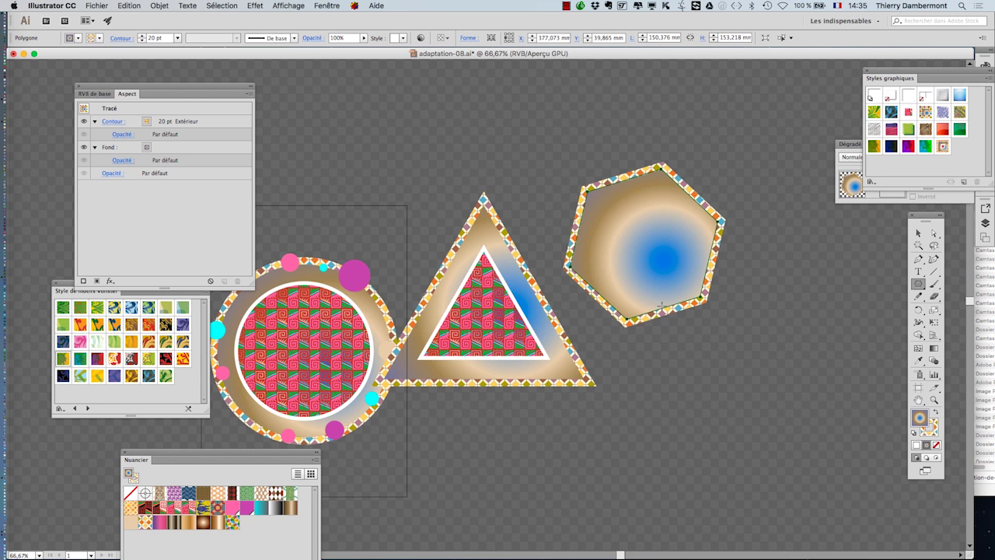
{"action": "scroll", "coordinate": [709, 233], "scroll_direction": "up", "scroll_amount": 2}
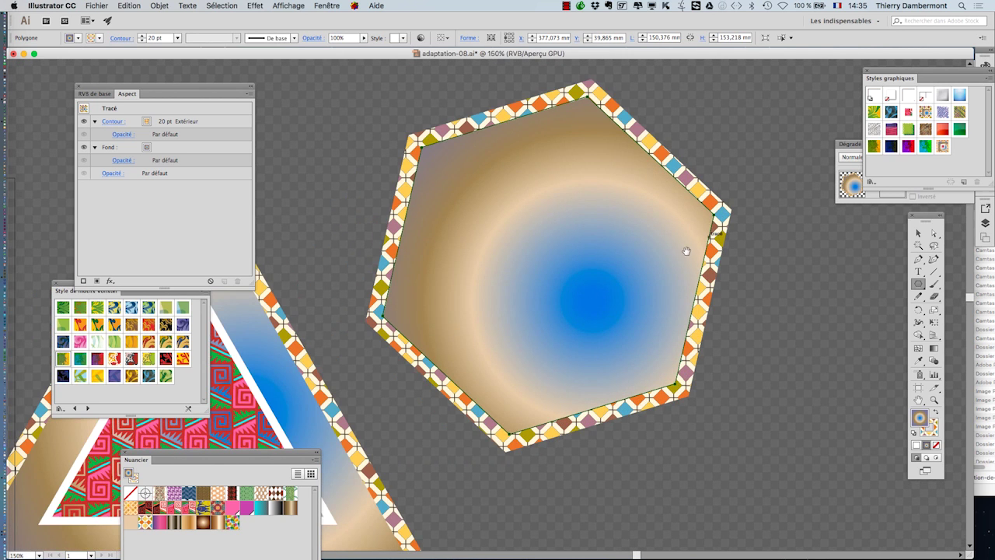
{"action": "left_click_drag", "start_coordinate": [638, 262], "coordinate": [613, 303]}
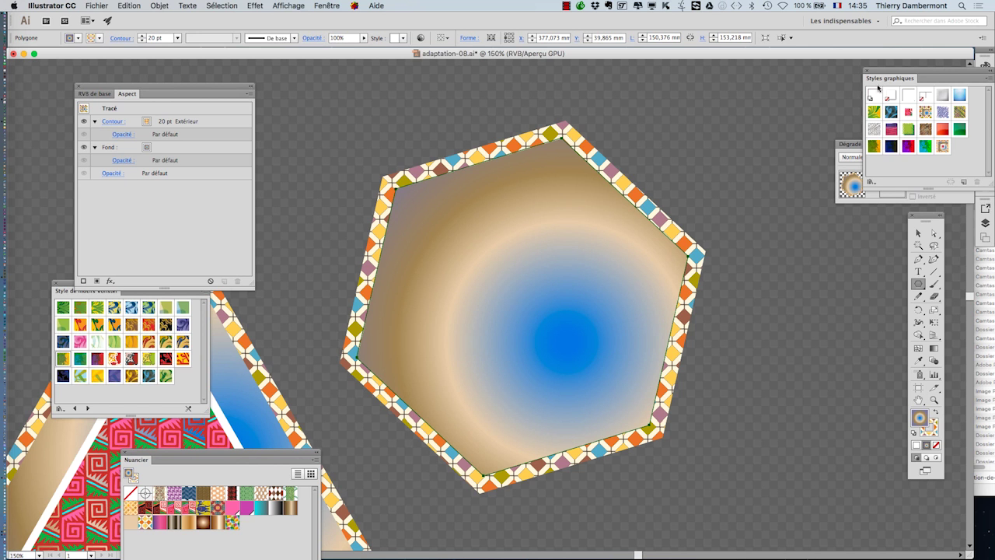
{"action": "left_click_drag", "start_coordinate": [889, 73], "coordinate": [705, 100]}
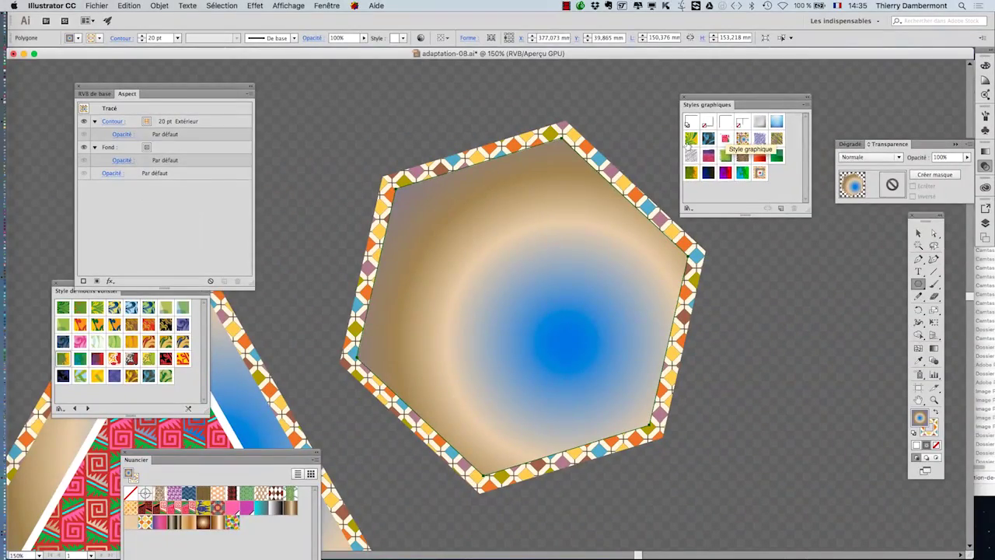
{"action": "left_click_drag", "start_coordinate": [69, 285], "coordinate": [650, 284]}
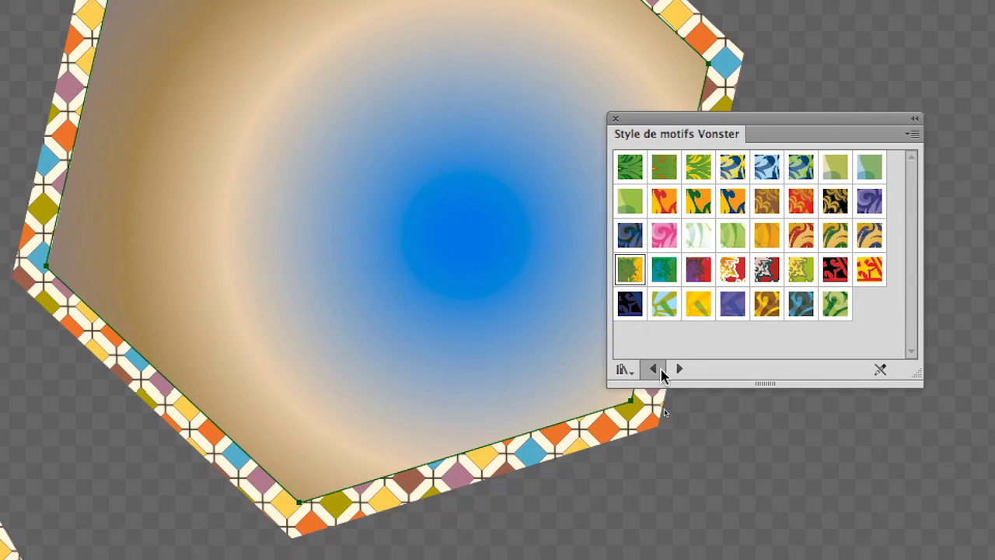
Browse the graphic style libraries to Effets d'image and apply the Or métal style to the hexagon.
{"action": "left_click", "coordinate": [667, 534]}
{"action": "left_click", "coordinate": [662, 376]}
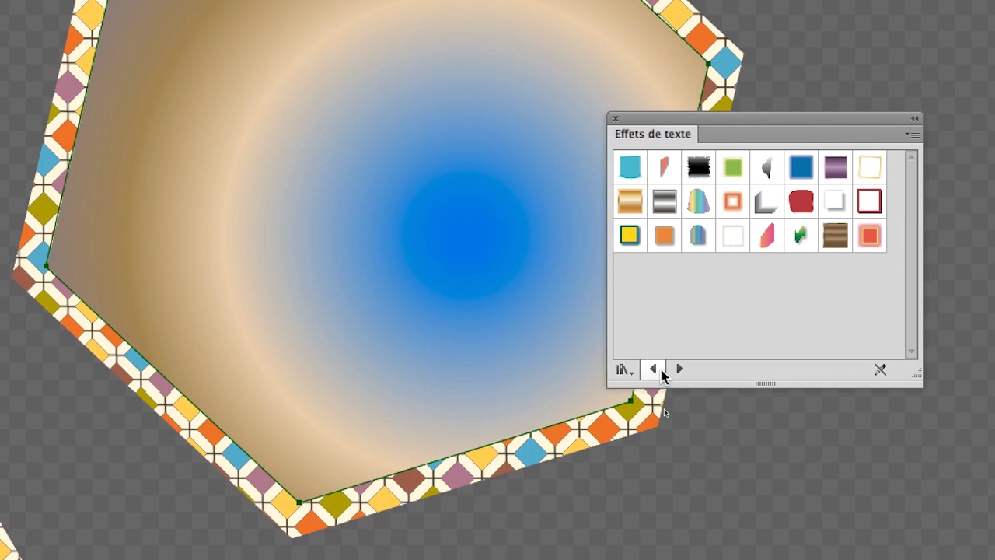
{"action": "left_click", "coordinate": [662, 371]}
{"action": "left_click", "coordinate": [662, 372]}
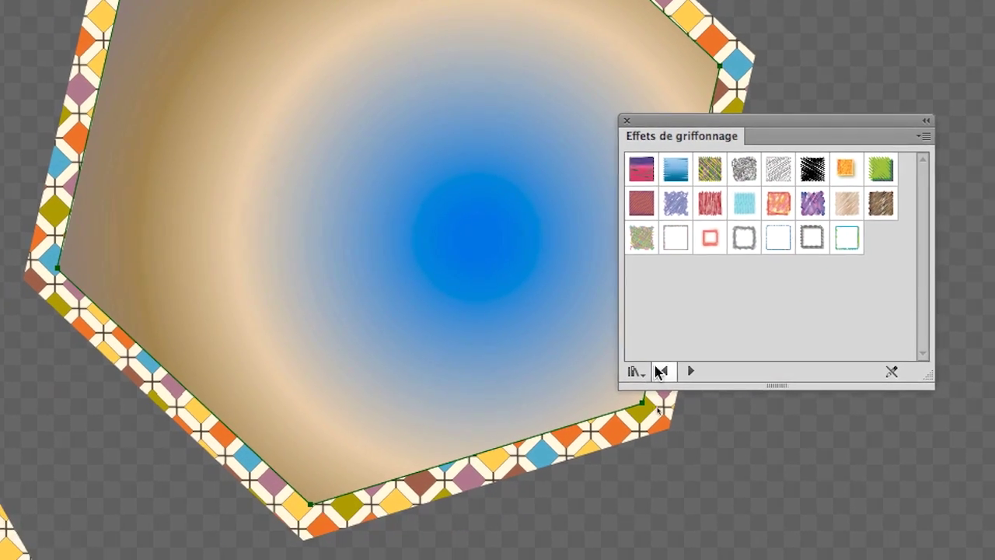
{"action": "left_click", "coordinate": [661, 373]}
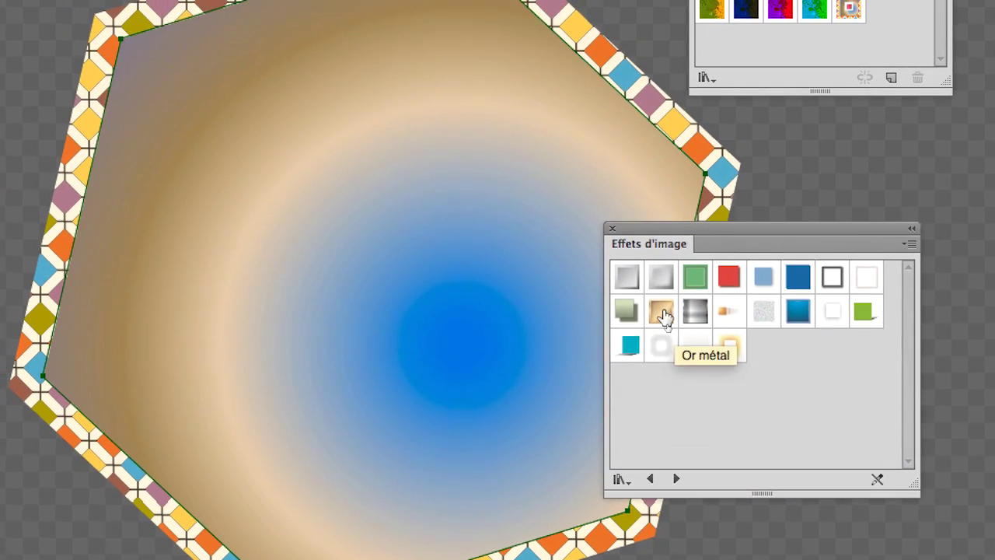
{"action": "left_click", "coordinate": [666, 198]}
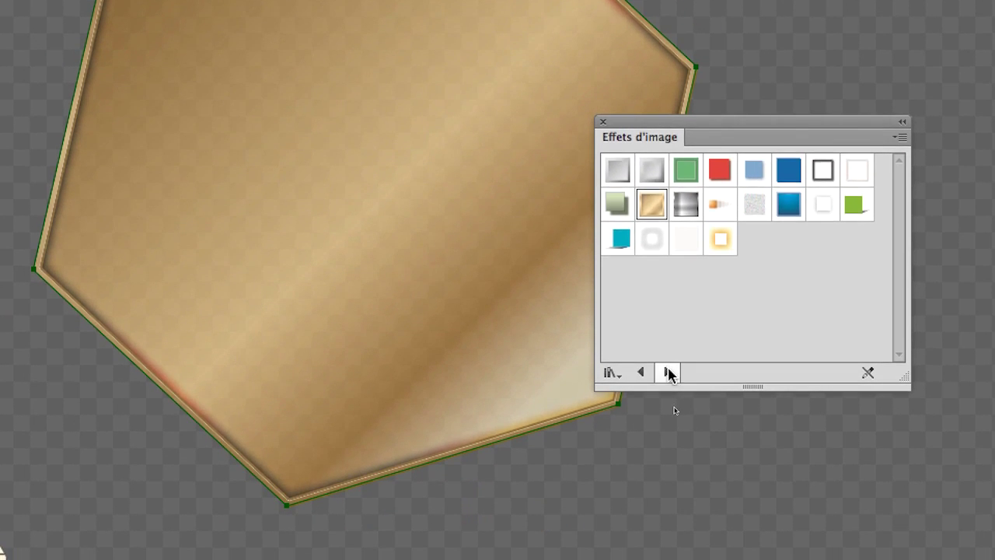
Add Griffonnage 5 from Effets de griffonnage to the hexagon's existing gold style, and enlarge the appearance list to show every attribute.
{"action": "left_click", "coordinate": [675, 477]}
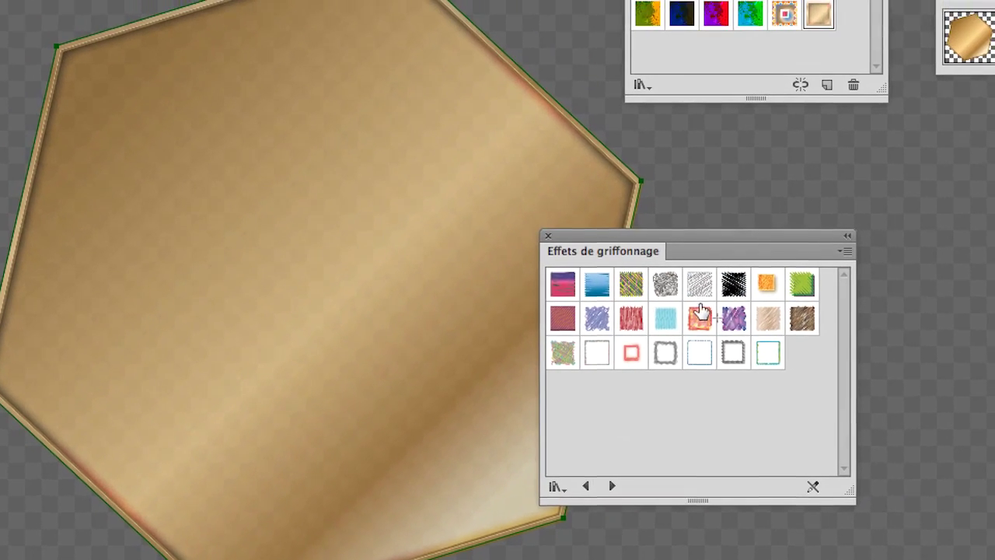
{"action": "left_click", "coordinate": [700, 298]}
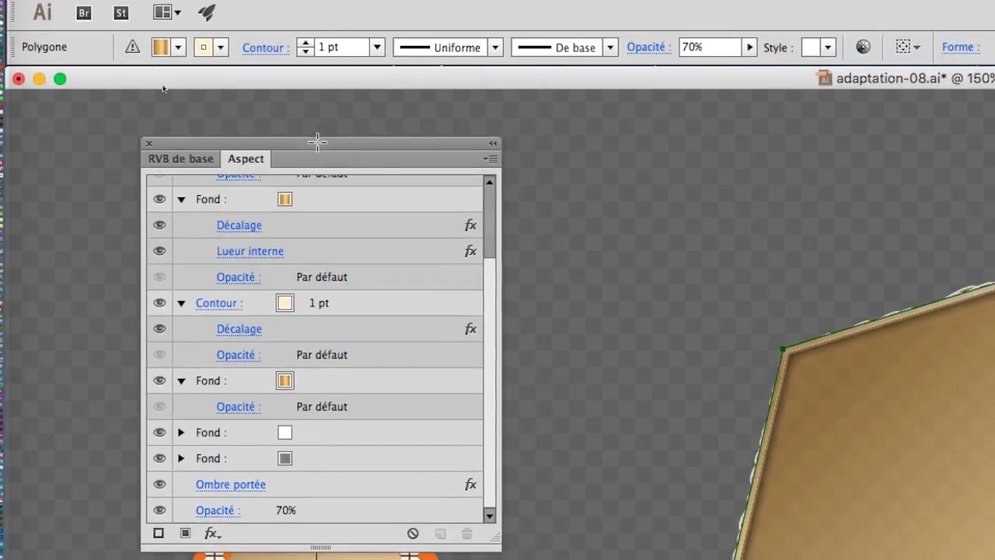
{"action": "left_click_drag", "start_coordinate": [317, 142], "coordinate": [388, 152]}
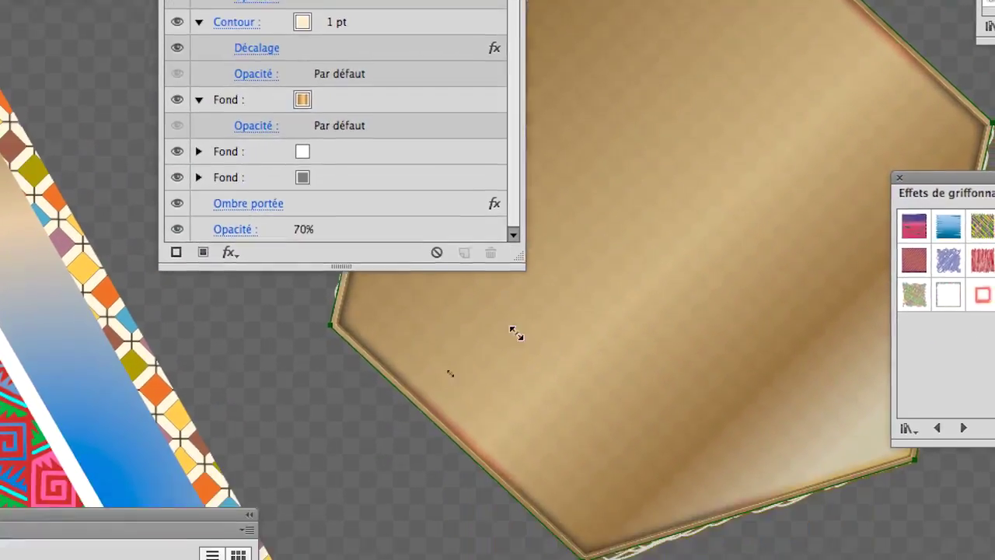
{"action": "left_click_drag", "start_coordinate": [517, 332], "coordinate": [533, 505]}
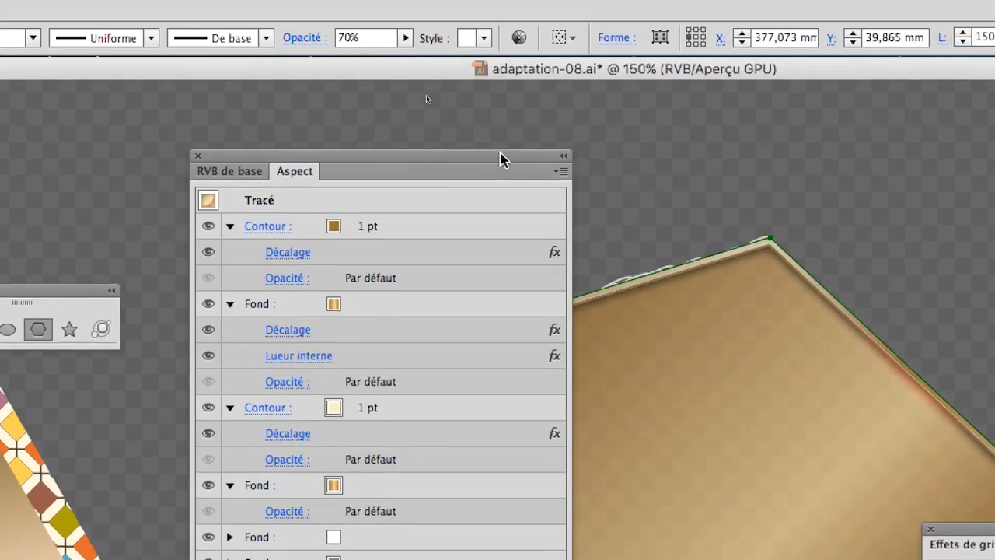
{"action": "left_click_drag", "start_coordinate": [501, 154], "coordinate": [418, 157]}
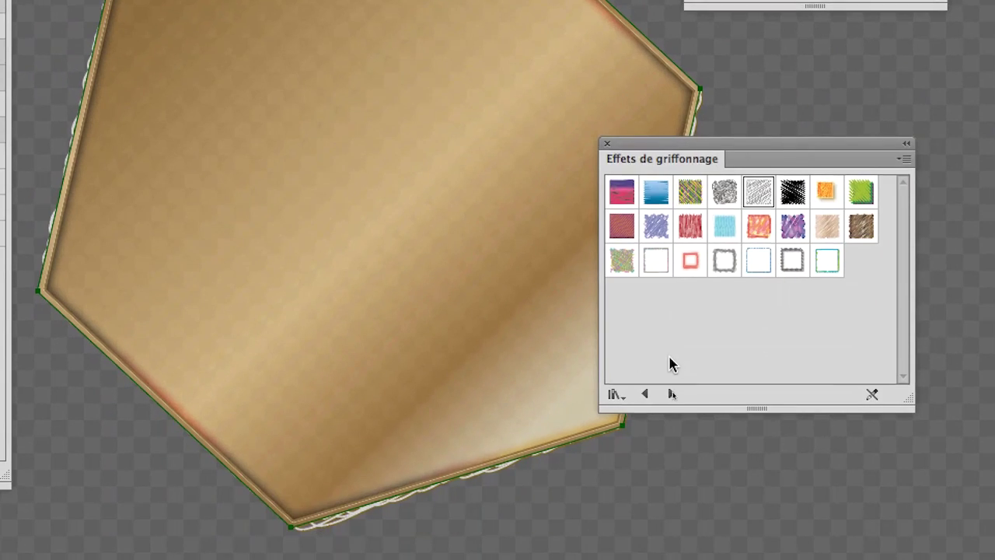
Replace the hexagon's appearance with Griffonnage 5, and add the Or métal style from Effets d'image to it.
{"action": "left_click", "coordinate": [644, 393]}
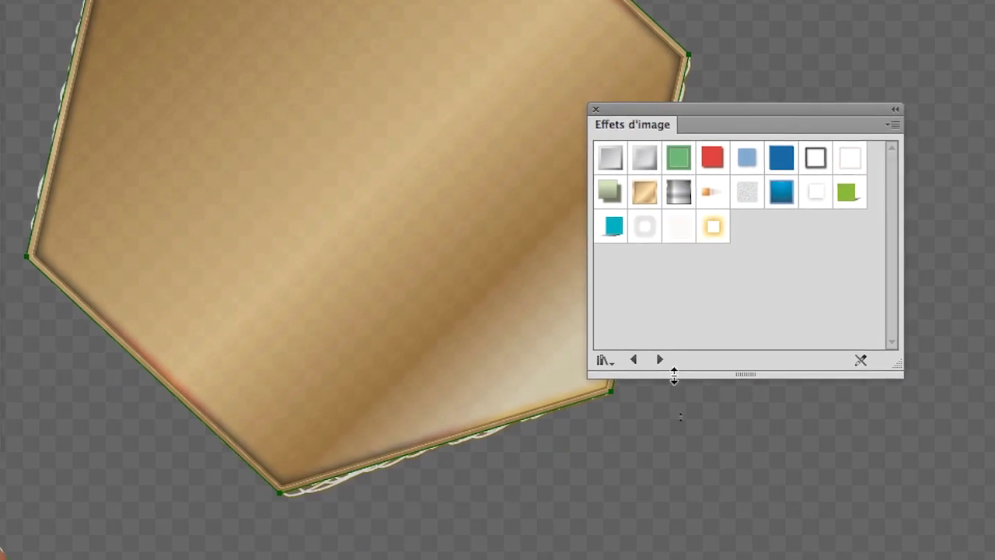
{"action": "left_click", "coordinate": [680, 475]}
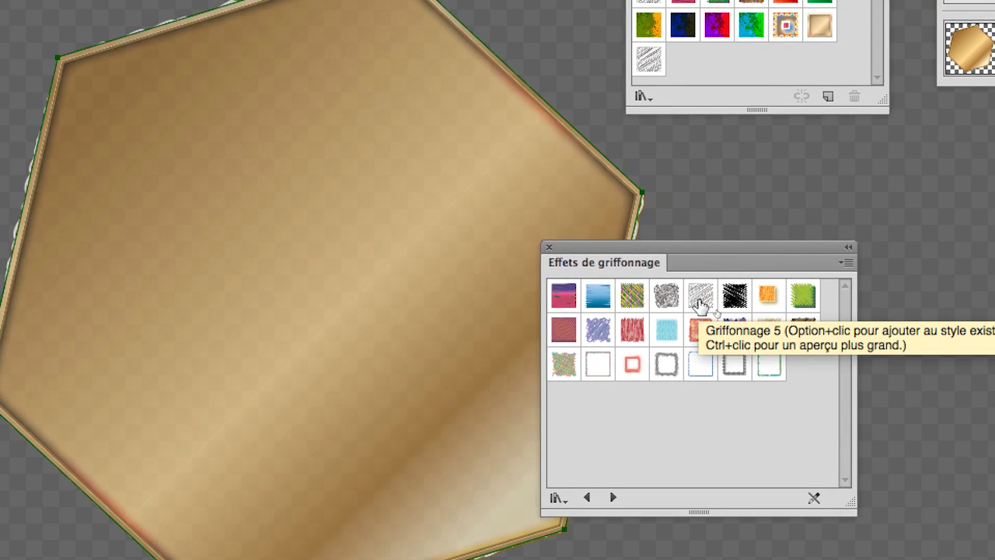
{"action": "left_click", "coordinate": [700, 300]}
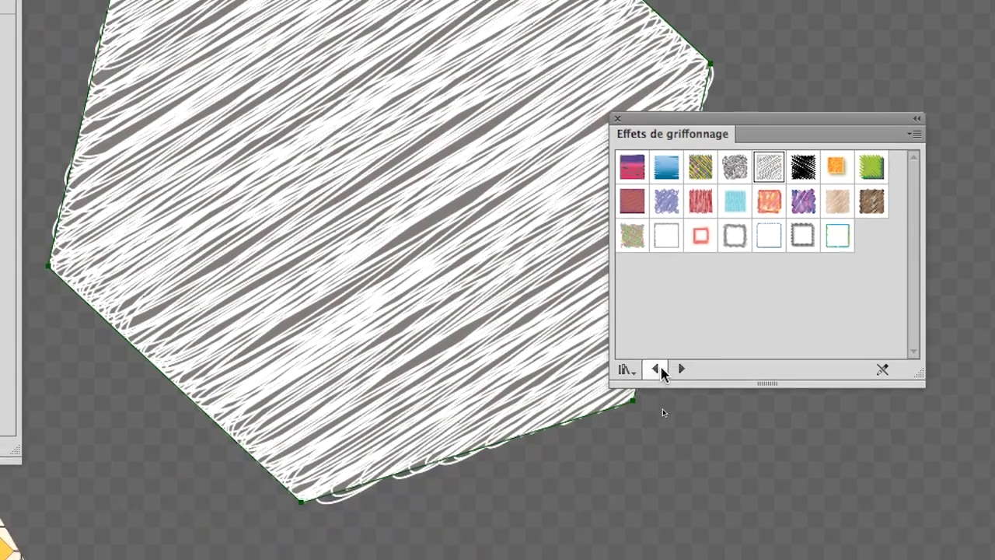
{"action": "left_click", "coordinate": [586, 499]}
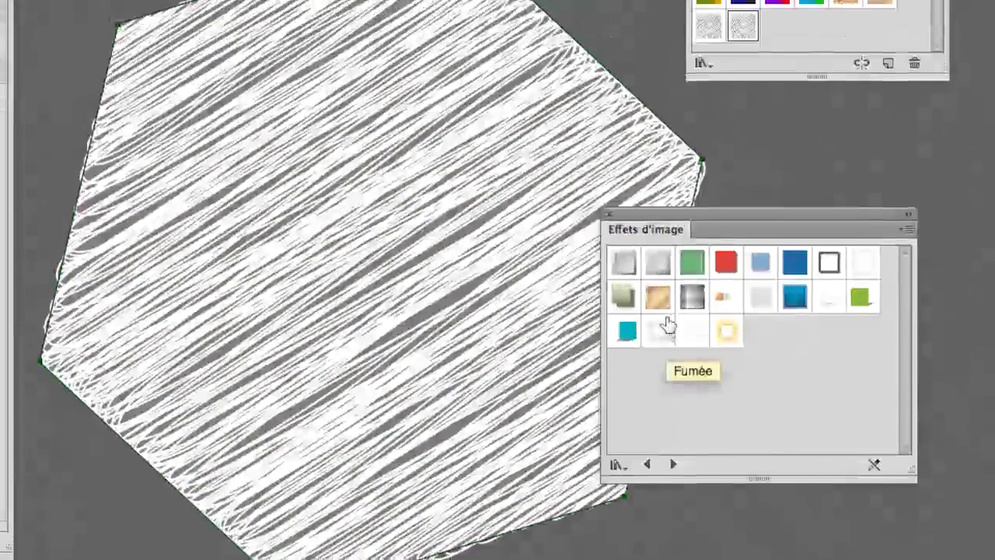
{"action": "left_click", "coordinate": [660, 303]}
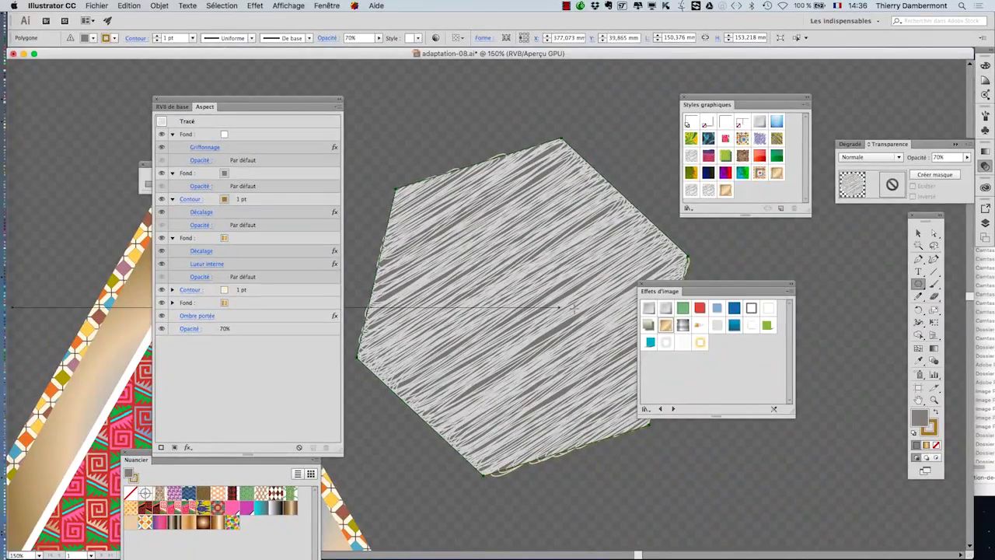
Apply the red Ombre portée maximale style to the hexagon, and replace it with Griffonnage 13 from Effets de griffonnage.
{"action": "left_click", "coordinate": [700, 310]}
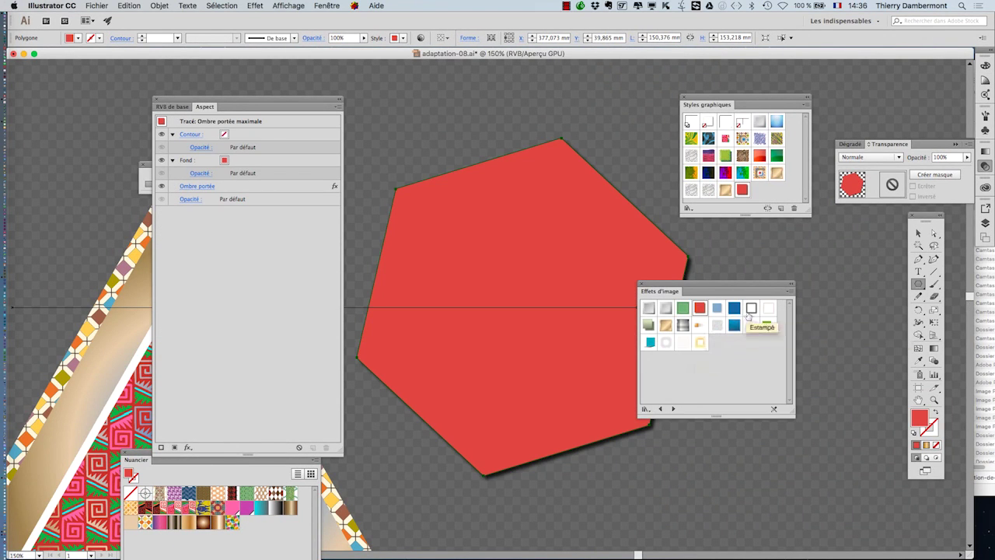
{"action": "left_click", "coordinate": [673, 408]}
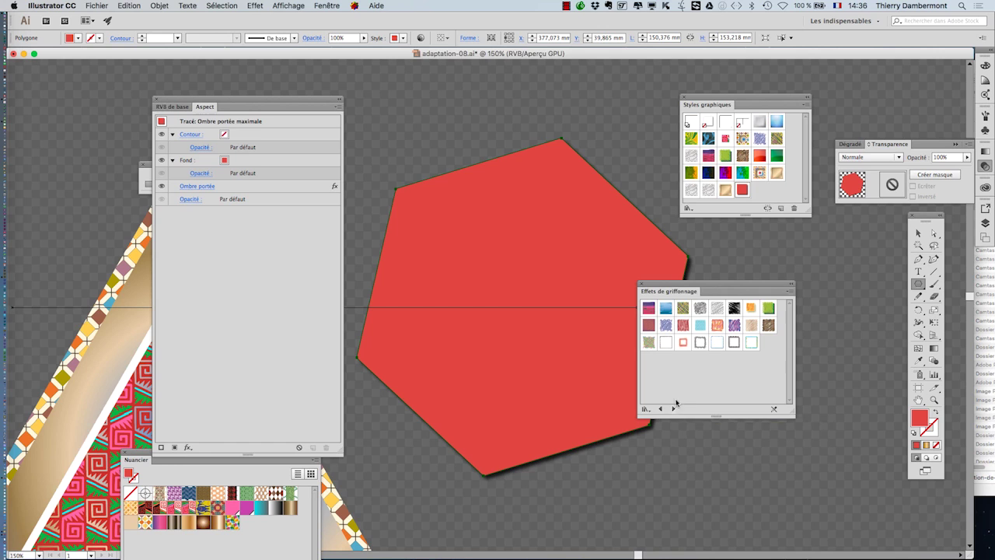
{"action": "left_click", "coordinate": [666, 327]}
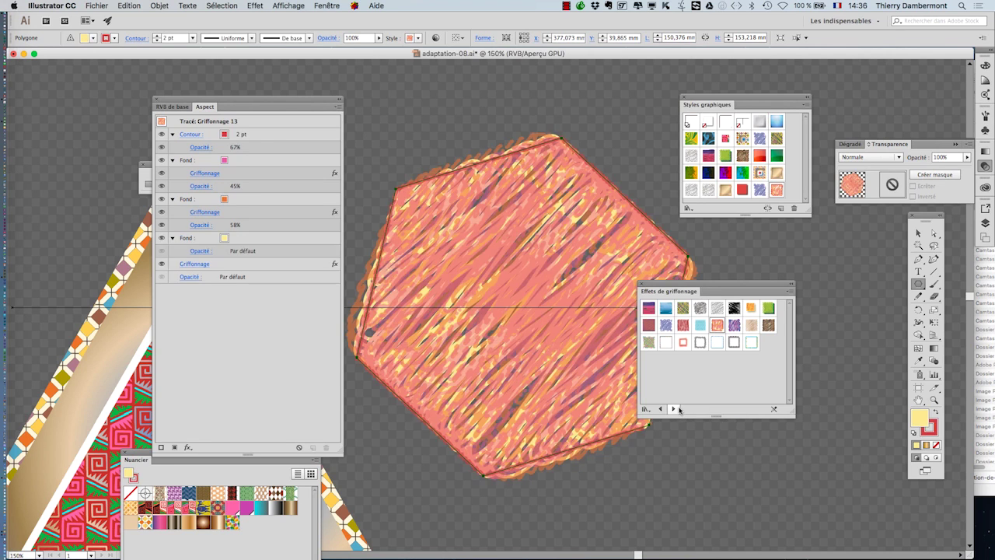
Browse the graphic style libraries to Effets de texte and try adding its red-outlined white drop-shadow style to the hexagon's Griffonnage 13 appearance.
{"action": "left_click", "coordinate": [673, 409]}
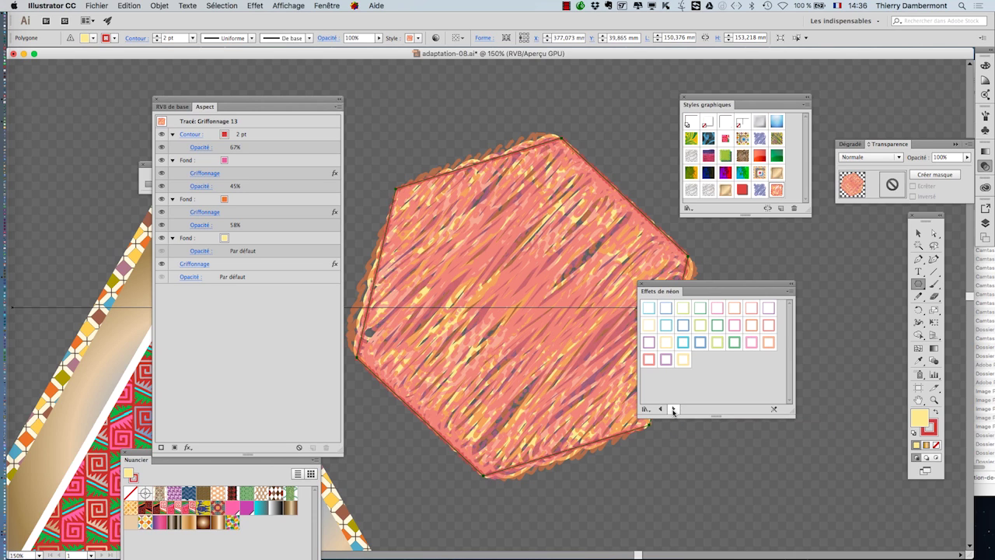
{"action": "left_click", "coordinate": [673, 409]}
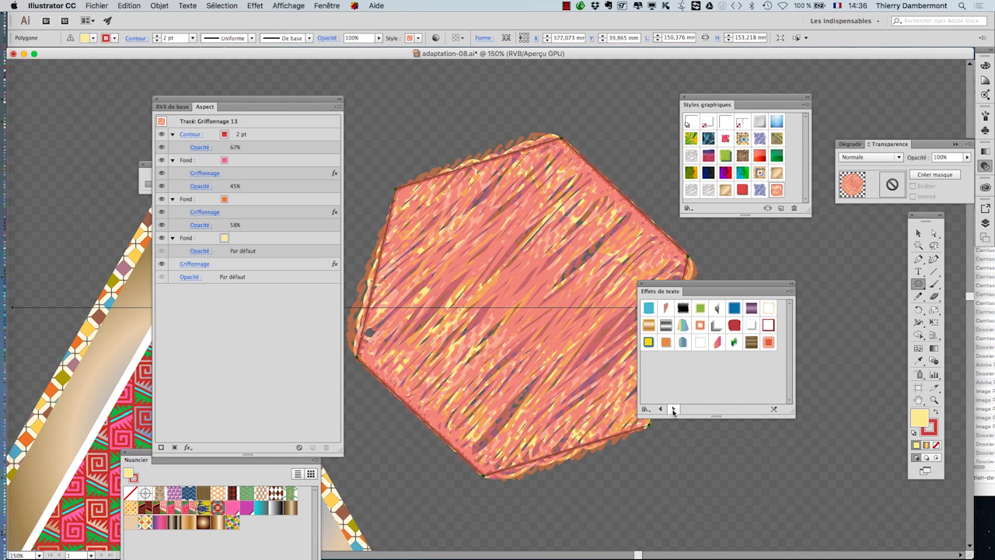
{"action": "left_click", "coordinate": [768, 326]}
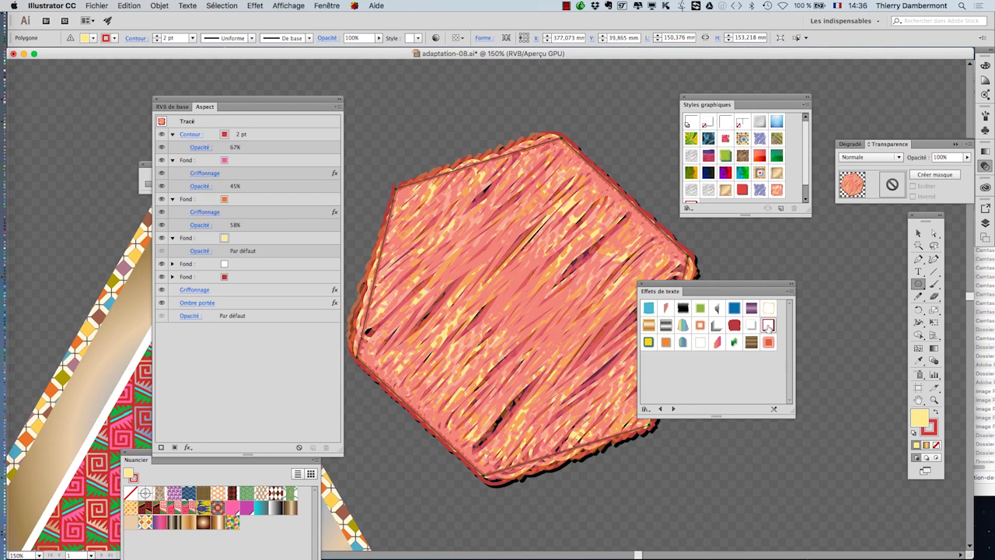
{"action": "left_click_drag", "start_coordinate": [750, 285], "coordinate": [809, 306]}
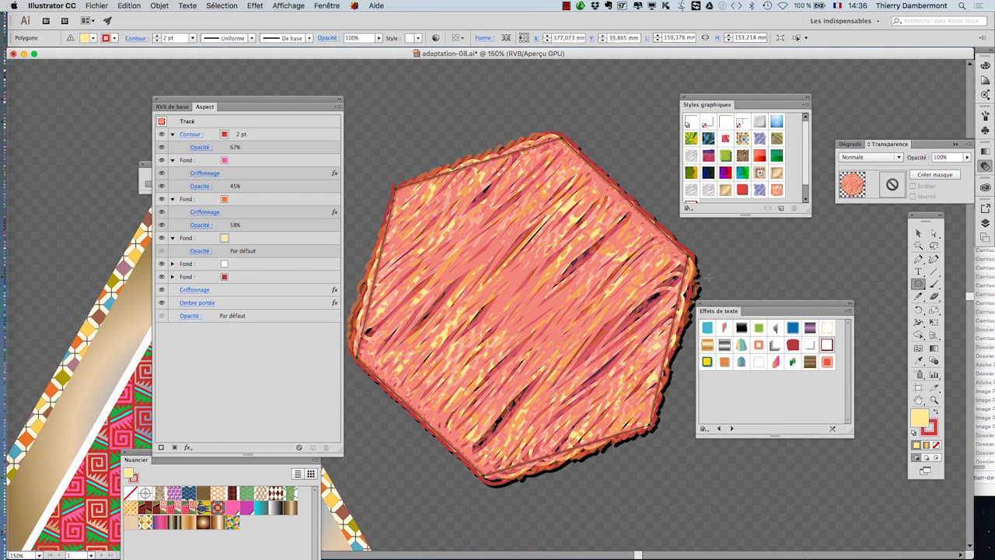
{"action": "left_click", "coordinate": [753, 325]}
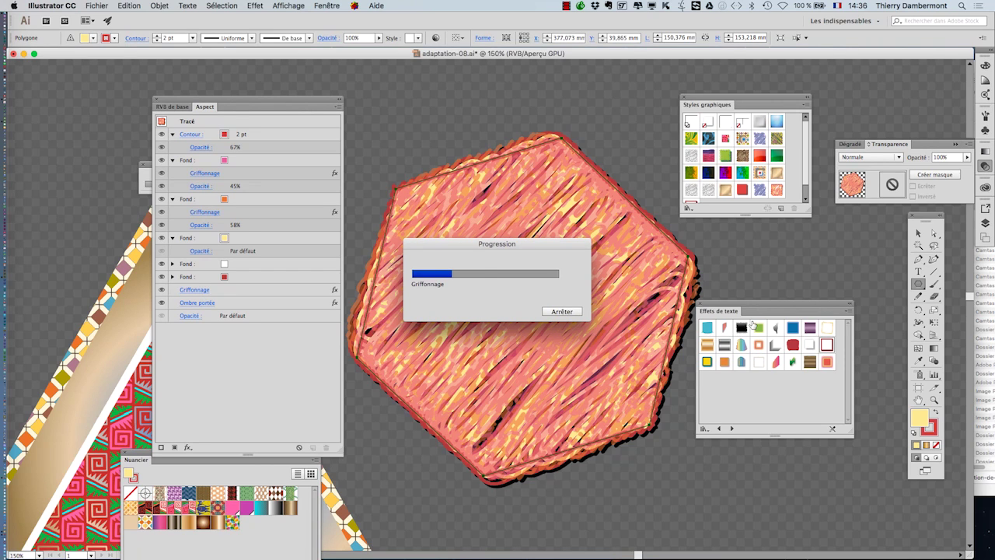
Browse to the Style de motifs Vonster library and try adding one of its orange pattern styles to the hexagon's Griffonnage 13 appearance.
{"action": "left_click", "coordinate": [732, 428]}
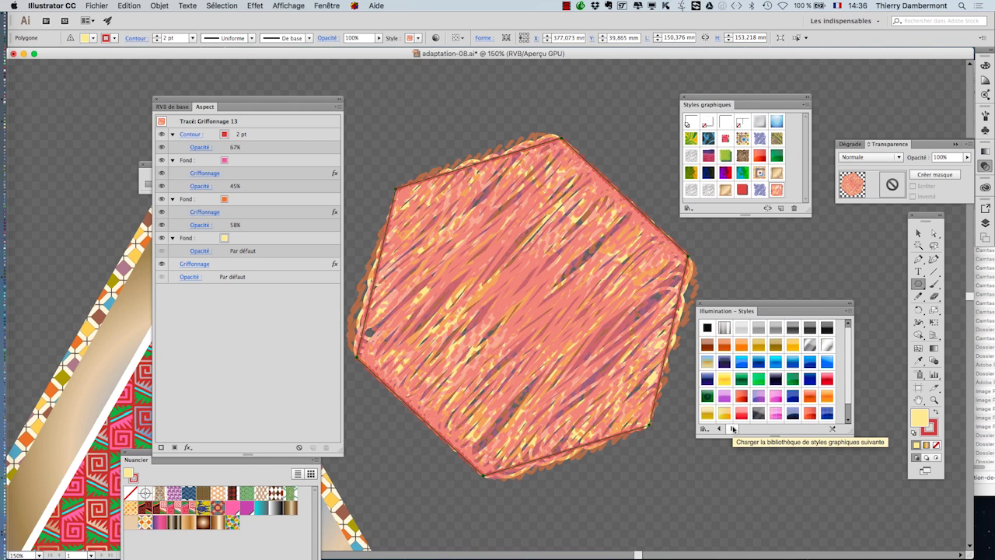
{"action": "left_click", "coordinate": [732, 428]}
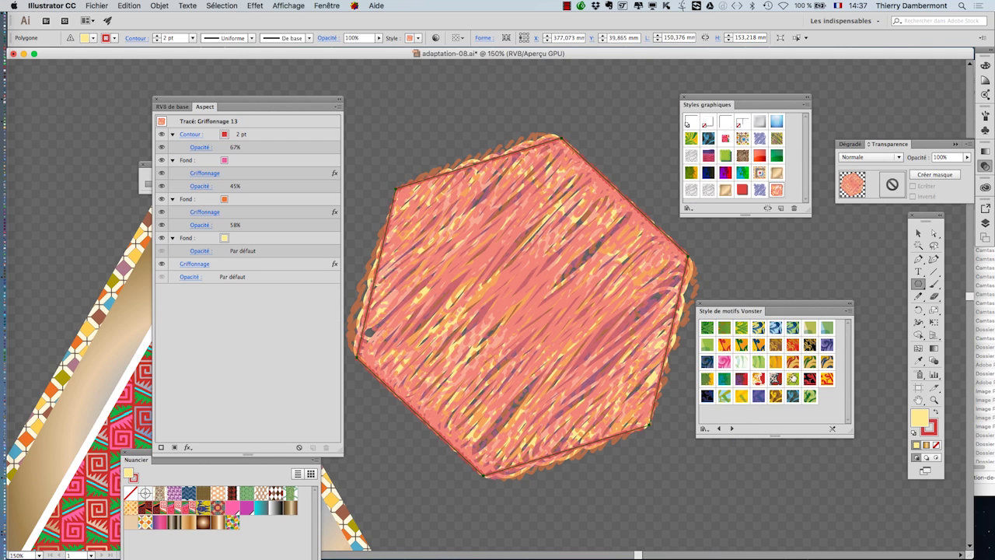
{"action": "left_click", "coordinate": [793, 362]}
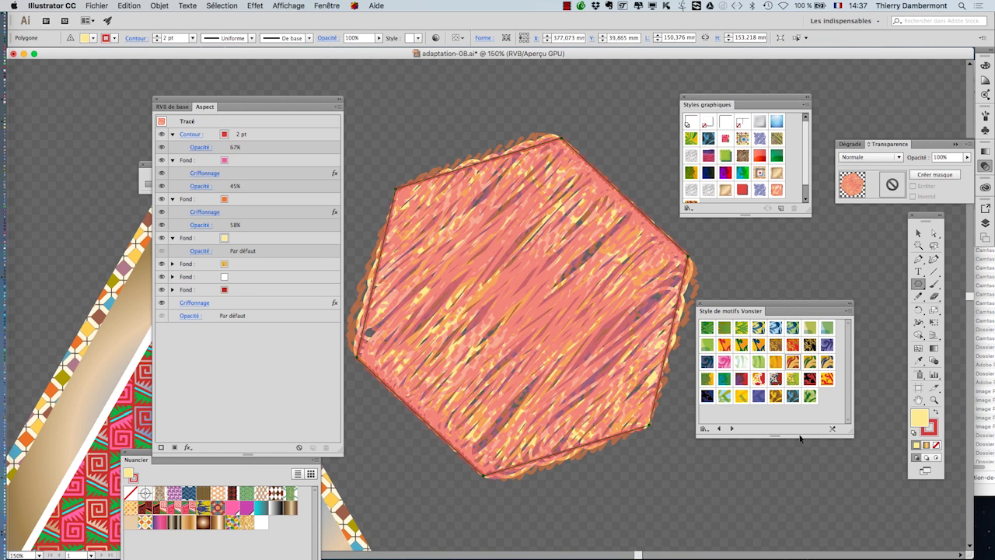
Add the yellow-green style from the Textures library to the hexagon's Griffonnage 13 appearance, and deselect the hexagon.
{"action": "left_click", "coordinate": [732, 429]}
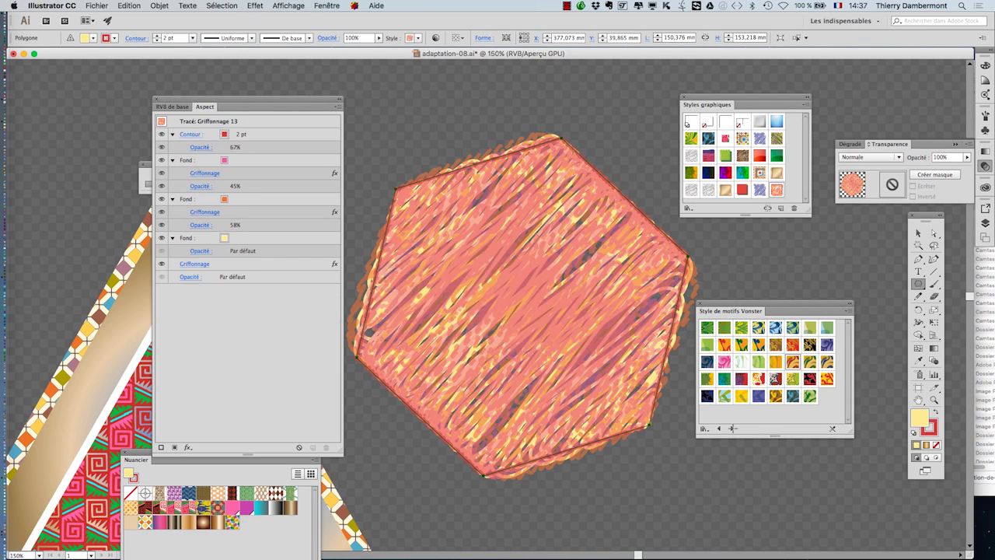
{"action": "left_click", "coordinate": [731, 428]}
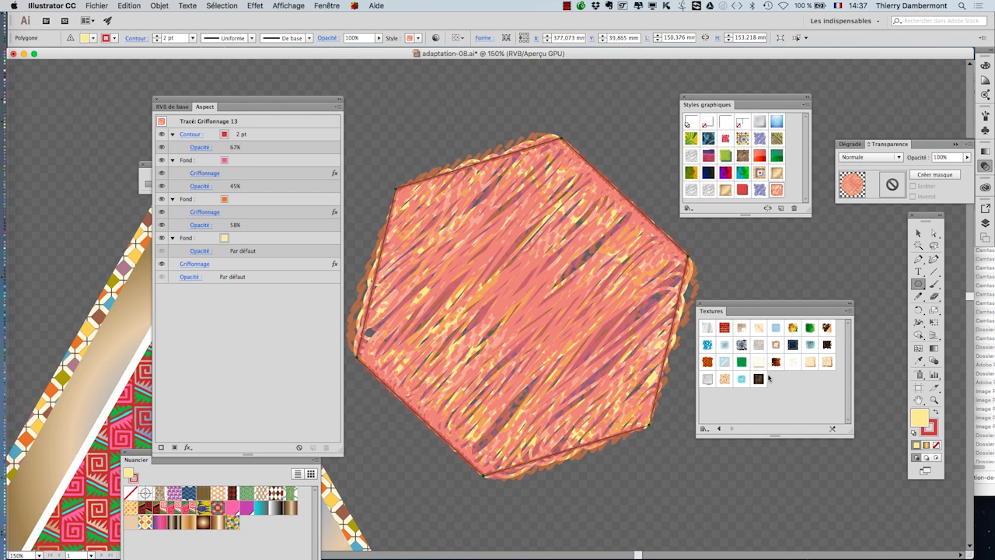
{"action": "left_click", "coordinate": [792, 329]}
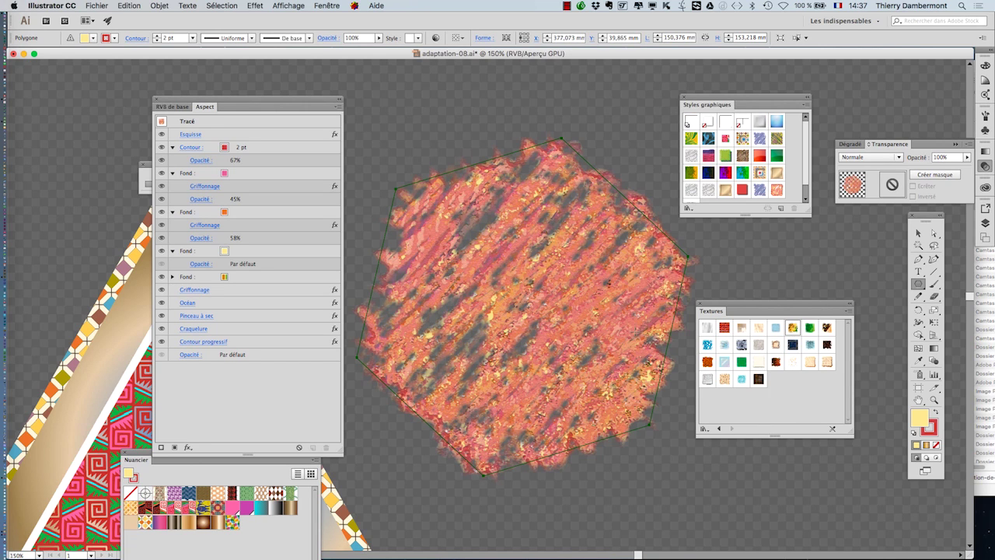
{"action": "key", "text": "super+minus"}
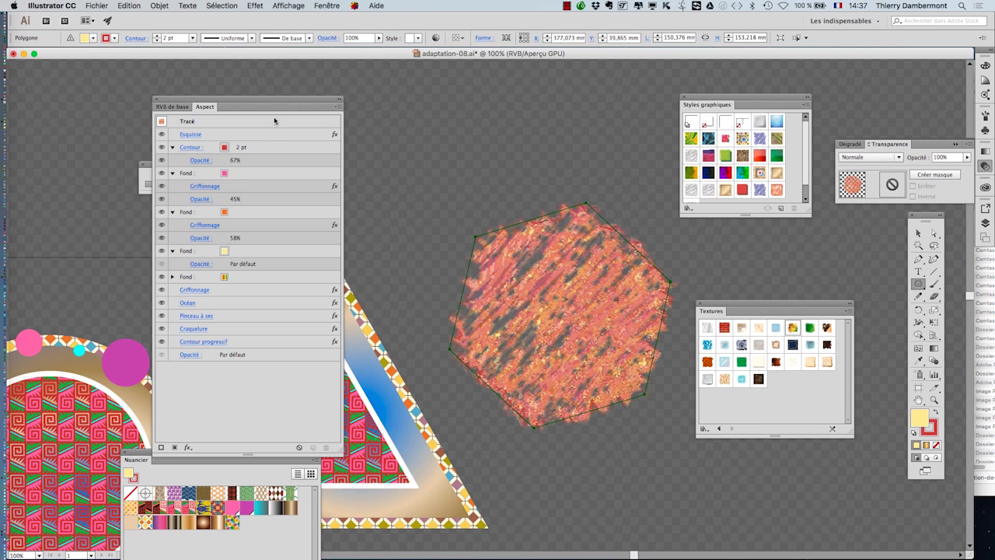
{"action": "left_click", "coordinate": [918, 233]}
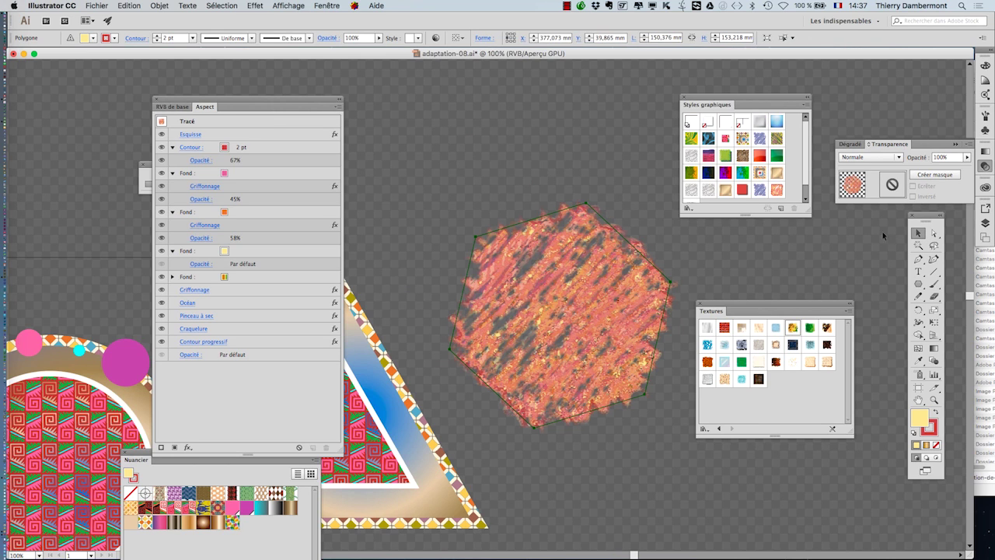
{"action": "left_click", "coordinate": [630, 170]}
Move the graphic styles and appearance panels away from the artwork, and bring the circle and triangle fully into view.
{"action": "mouse_move", "coordinate": [710, 99]}
{"action": "left_mouse_down"}
{"action": "mouse_move", "coordinate": [775, 93]}
{"action": "mouse_move", "coordinate": [773, 104]}
{"action": "left_mouse_up"}
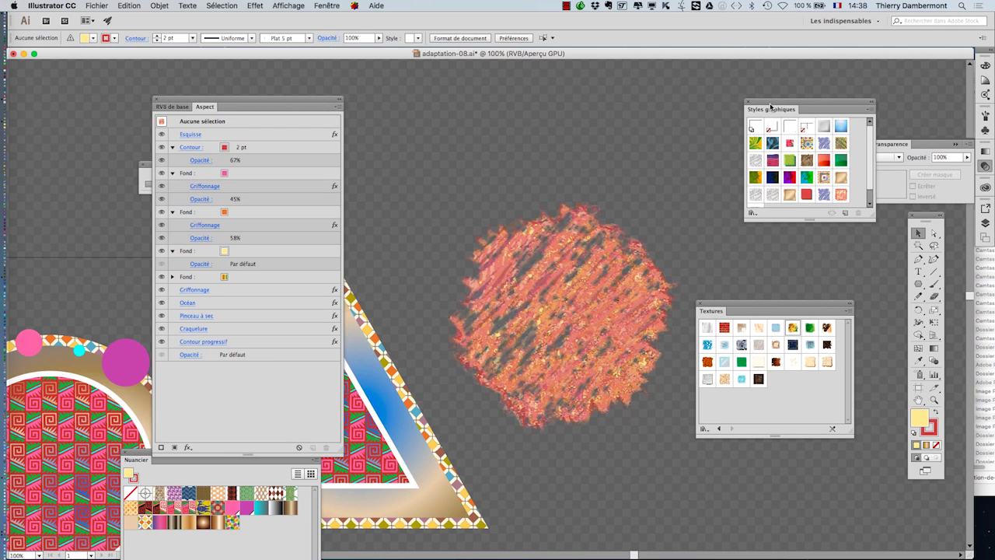
{"action": "left_click_drag", "start_coordinate": [307, 100], "coordinate": [215, 82]}
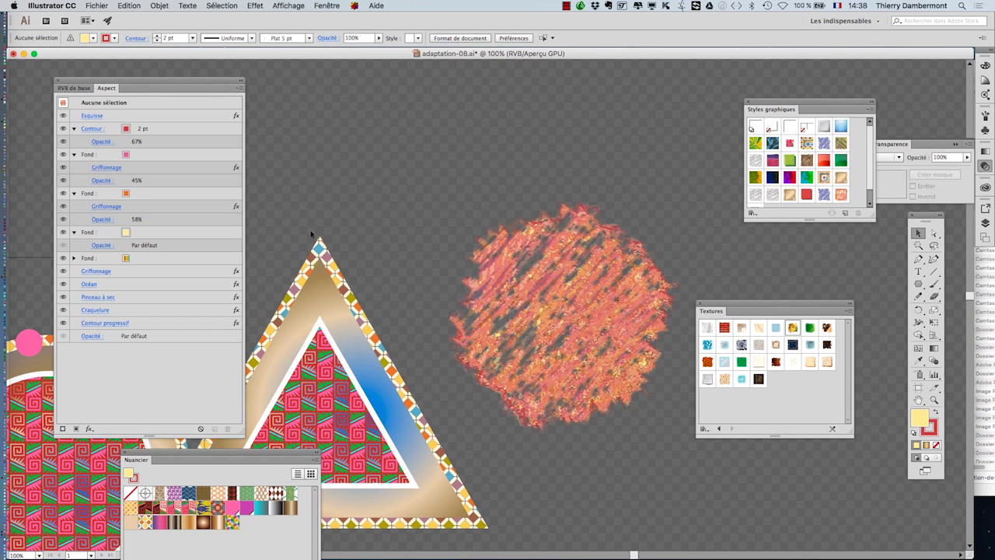
{"action": "left_click_drag", "start_coordinate": [400, 310], "coordinate": [657, 187]}
{"action": "scroll", "coordinate": [559, 315], "scroll_direction": "down", "scroll_amount": 1}
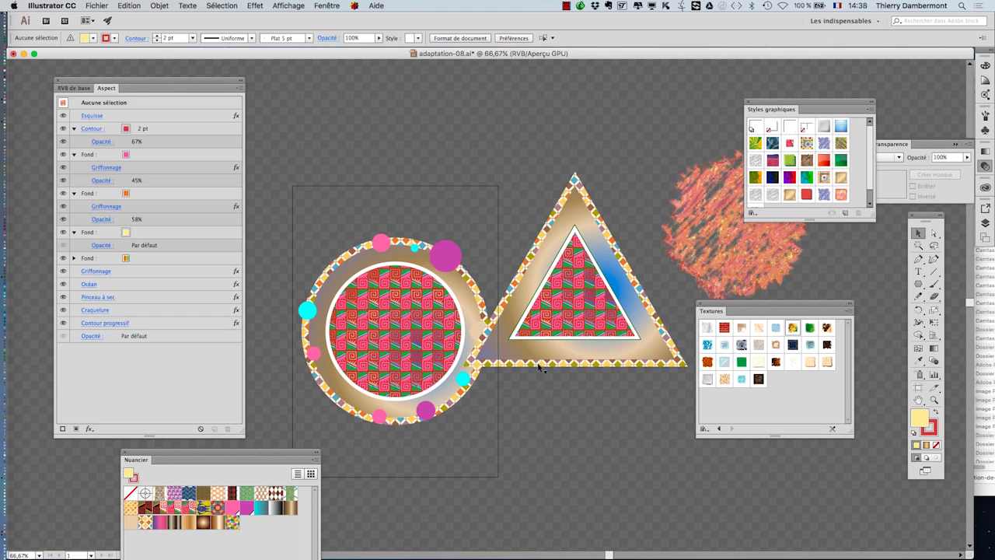
Examine the choices for Disque 1 in the Modules externes et disques de travail preferences, and close the preferences without saving.
{"action": "left_click", "coordinate": [59, 6]}
{"action": "mouse_move", "coordinate": [65, 34]}
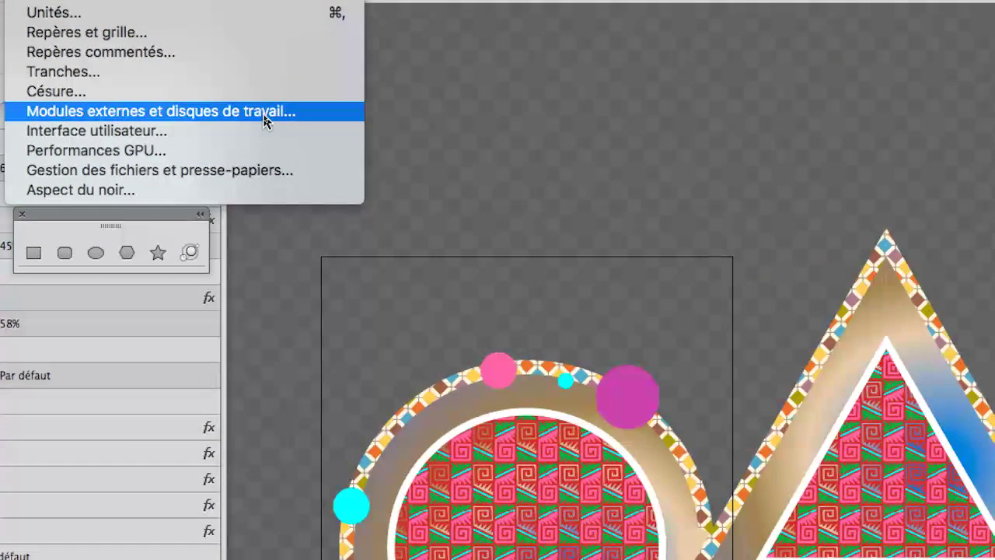
{"action": "left_click", "coordinate": [263, 115]}
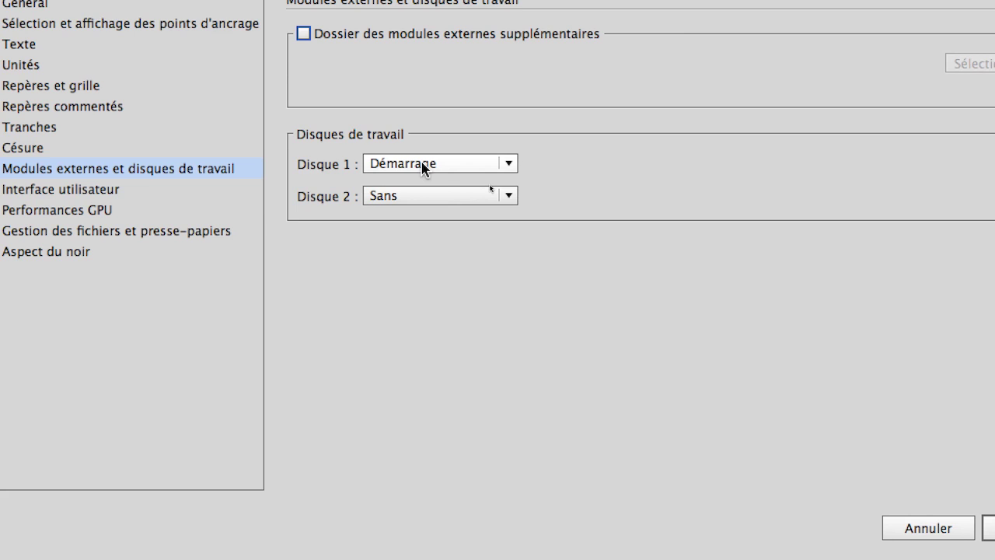
{"action": "left_click", "coordinate": [423, 169]}
{"action": "left_click", "coordinate": [423, 169]}
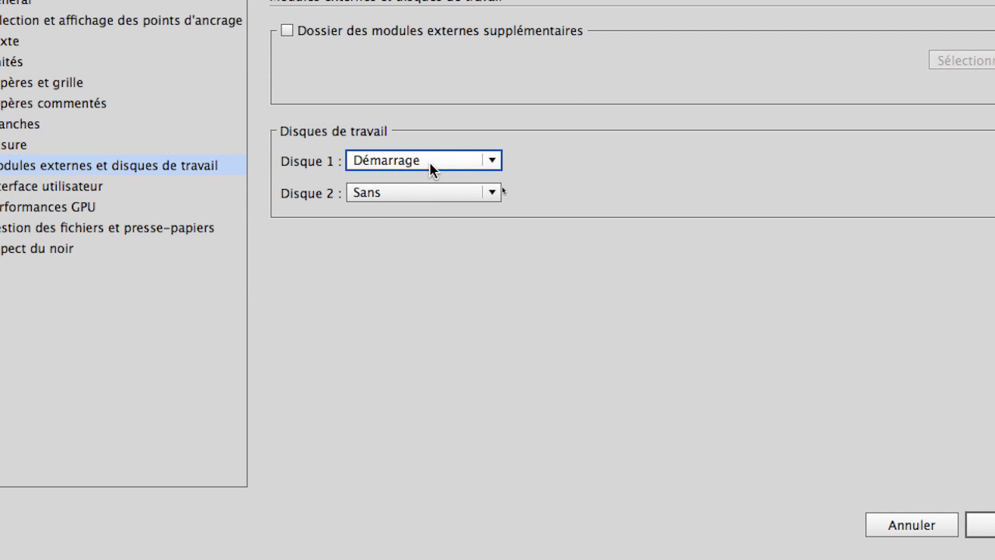
{"action": "left_click", "coordinate": [430, 168]}
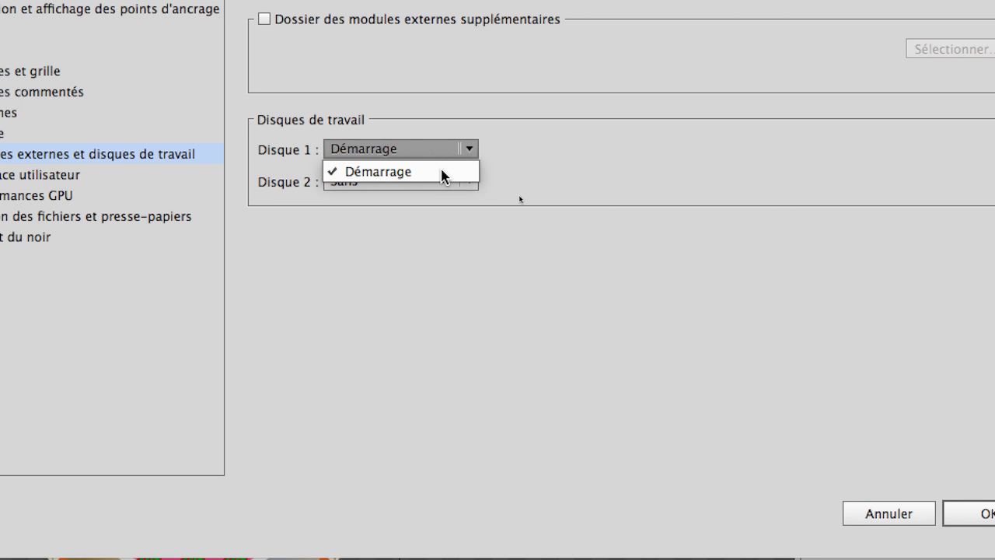
{"action": "left_click", "coordinate": [441, 164]}
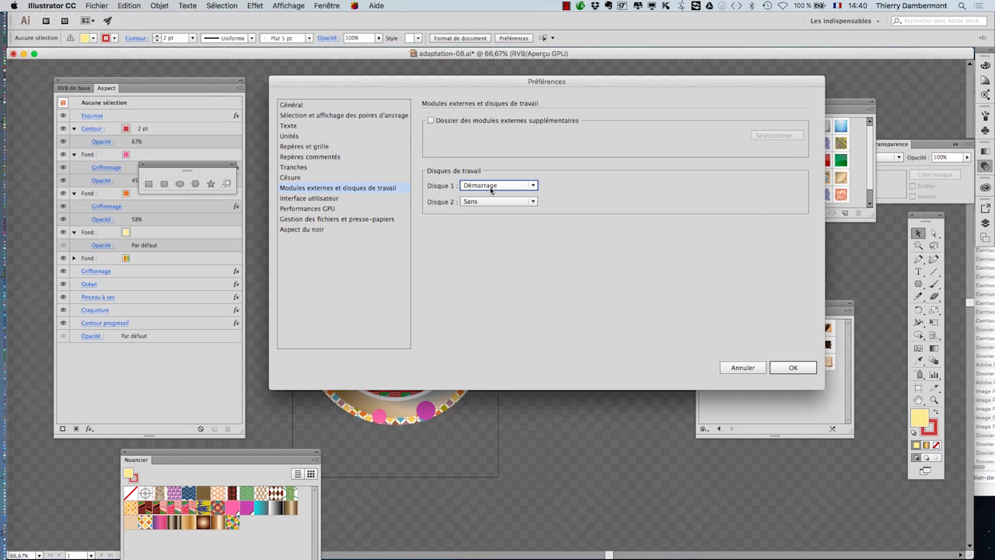
{"action": "left_click", "coordinate": [738, 367]}
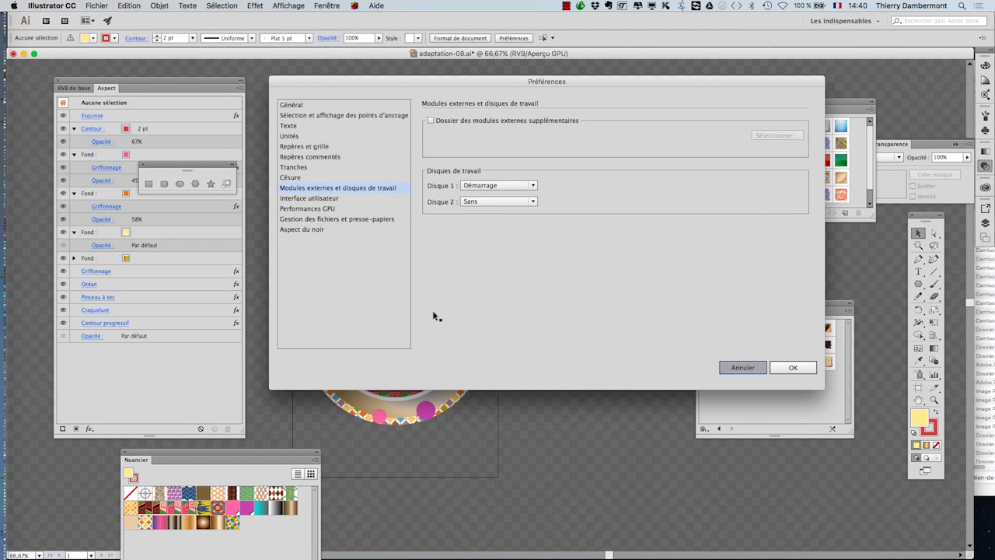